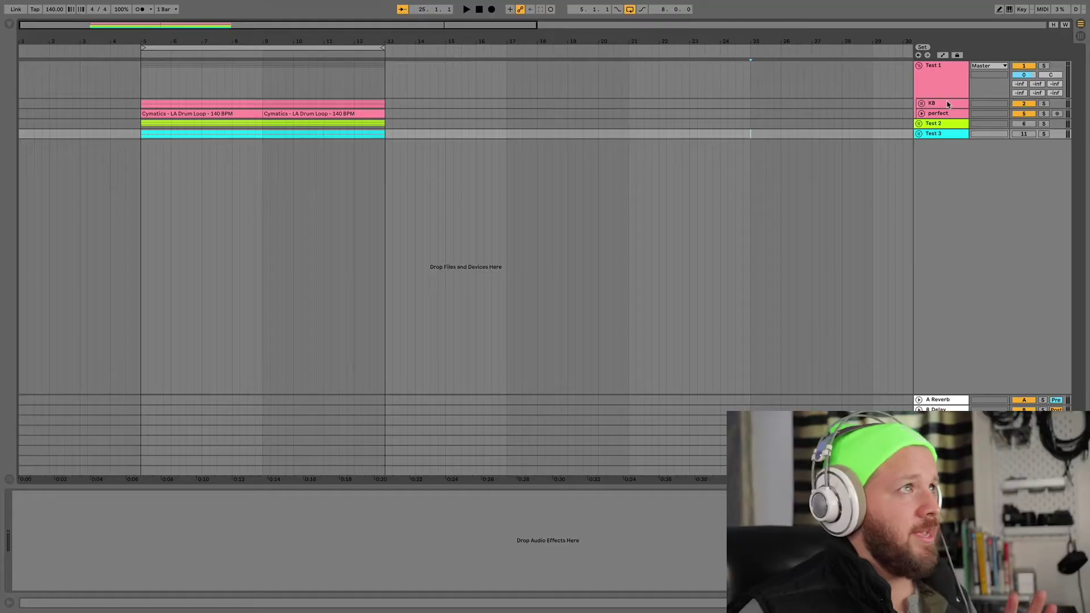
# Step: Unfold the KB group and the perfect track inside the Test 1 group
pyautogui.click(953, 89)
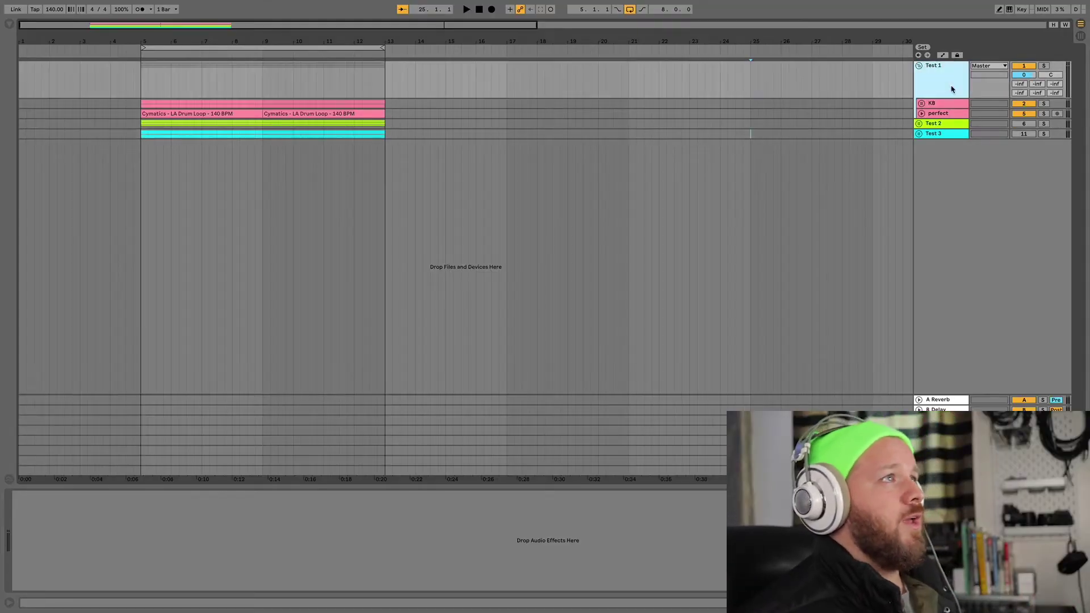
pyautogui.click(946, 106)
pyautogui.click(922, 103)
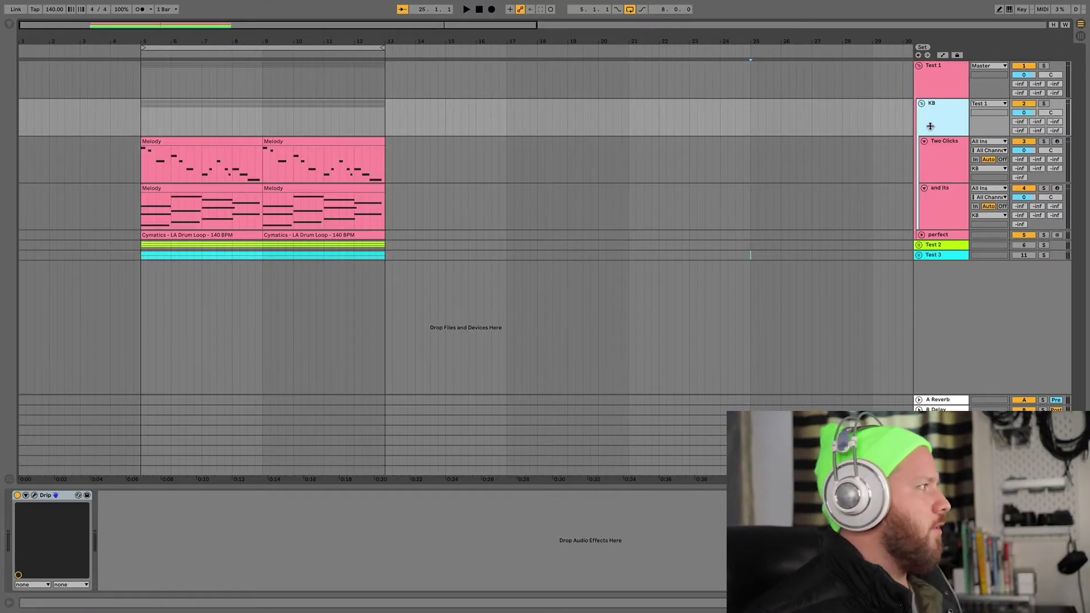
pyautogui.click(940, 156)
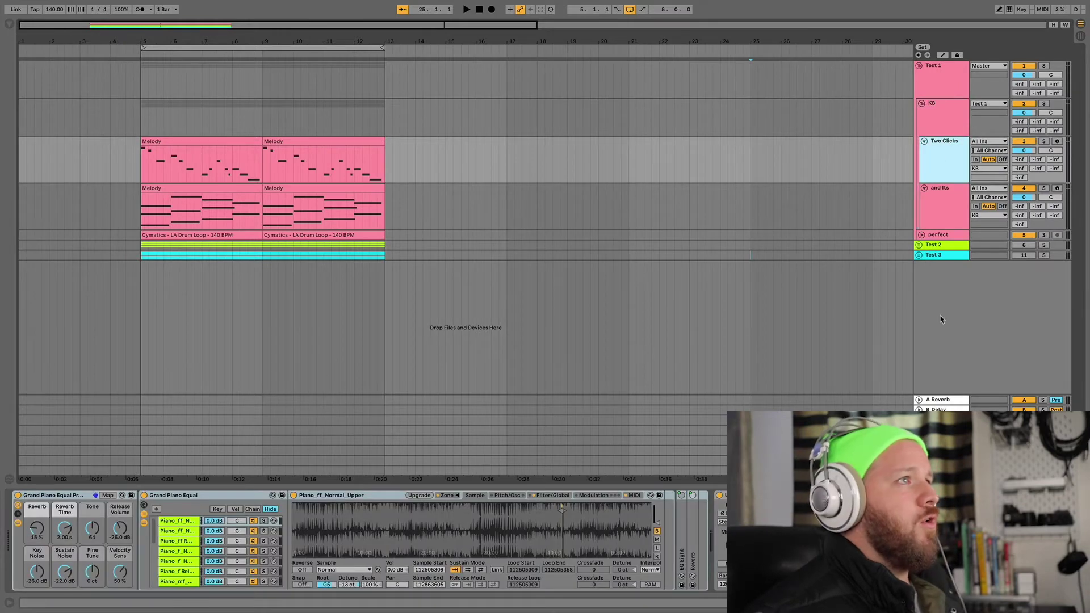
pyautogui.click(945, 221)
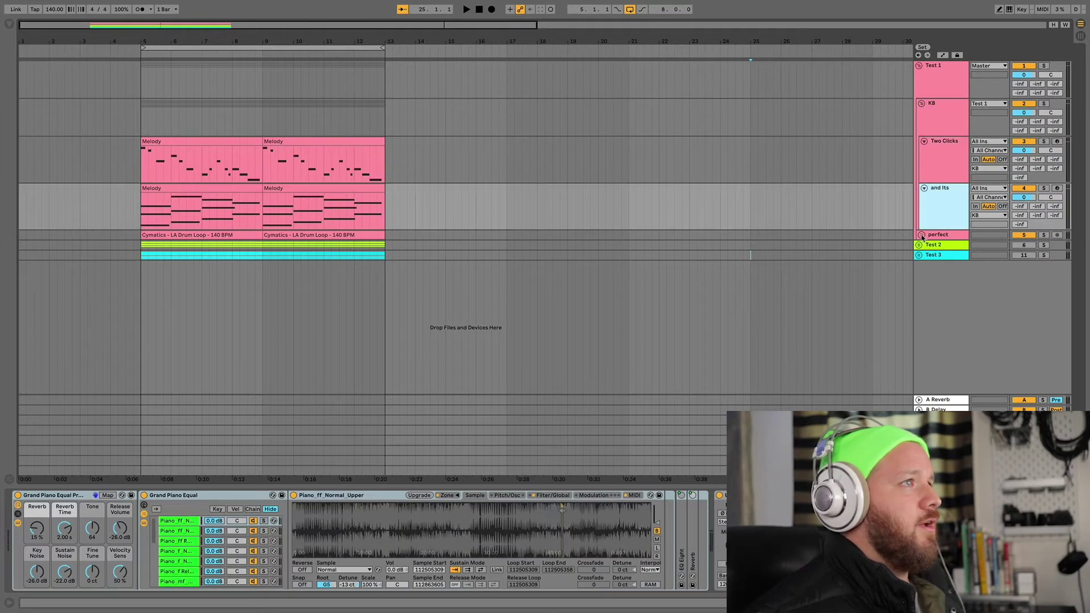
pyautogui.click(921, 235)
pyautogui.click(938, 258)
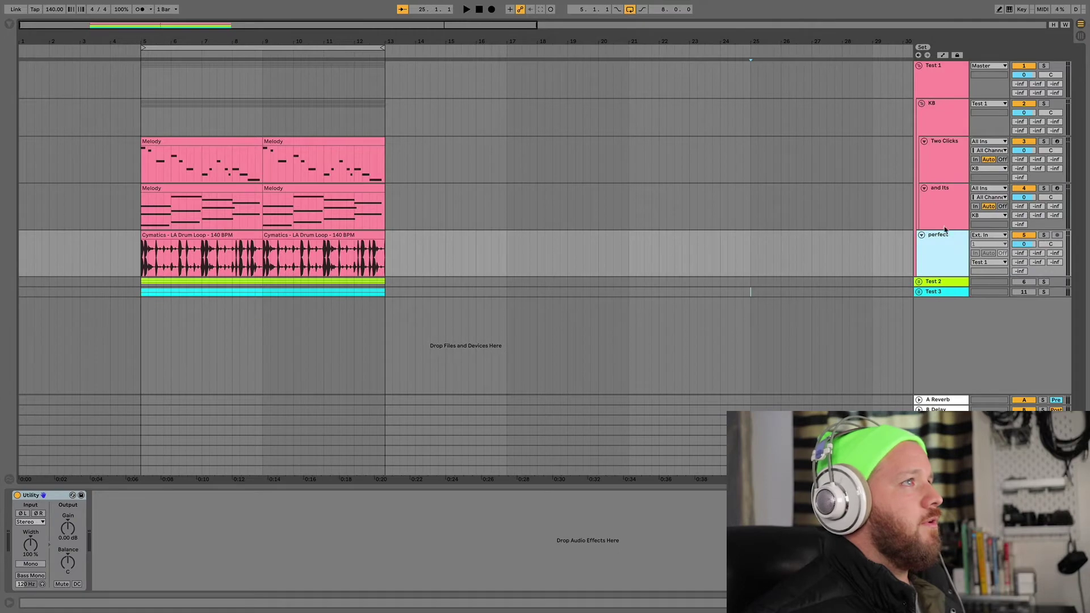
# Step: Examine the Melody clip and the device chains of the Two Clicks, and Its, and perfect tracks
pyautogui.click(953, 150)
pyautogui.click(955, 211)
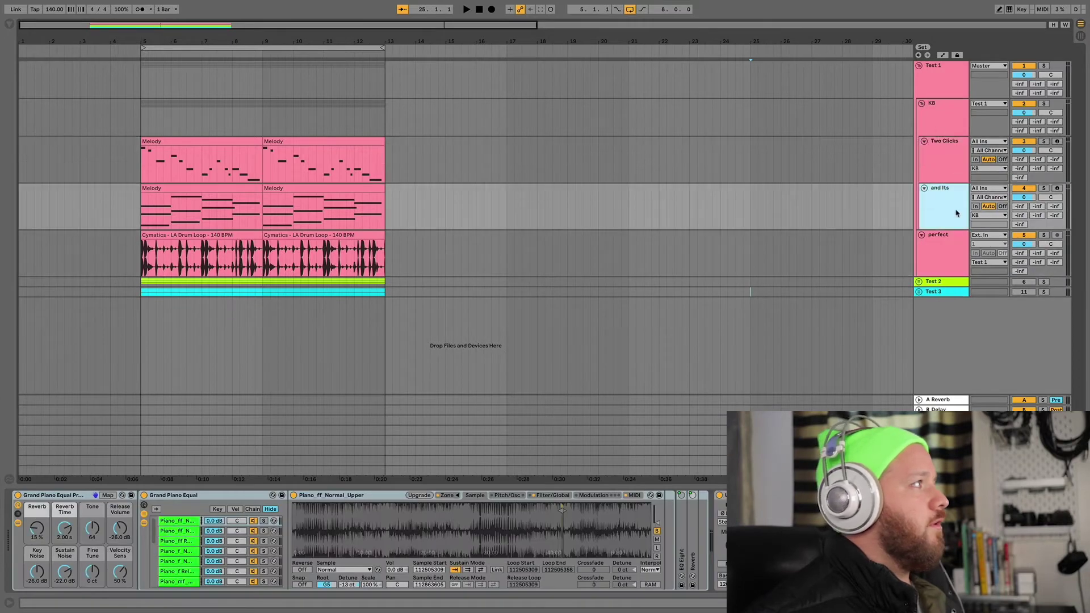
pyautogui.click(952, 250)
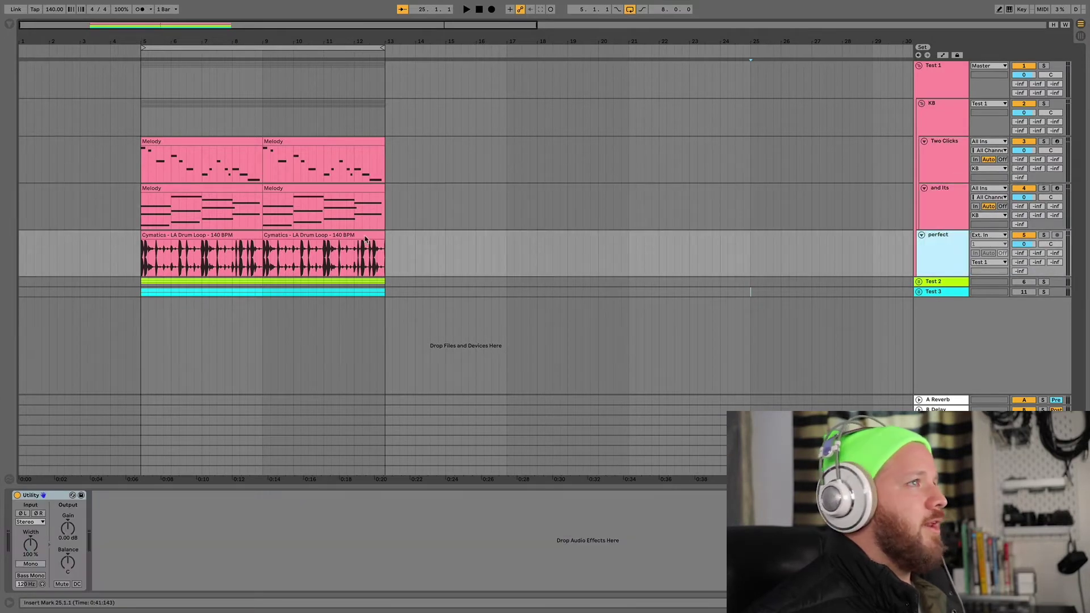
pyautogui.click(946, 207)
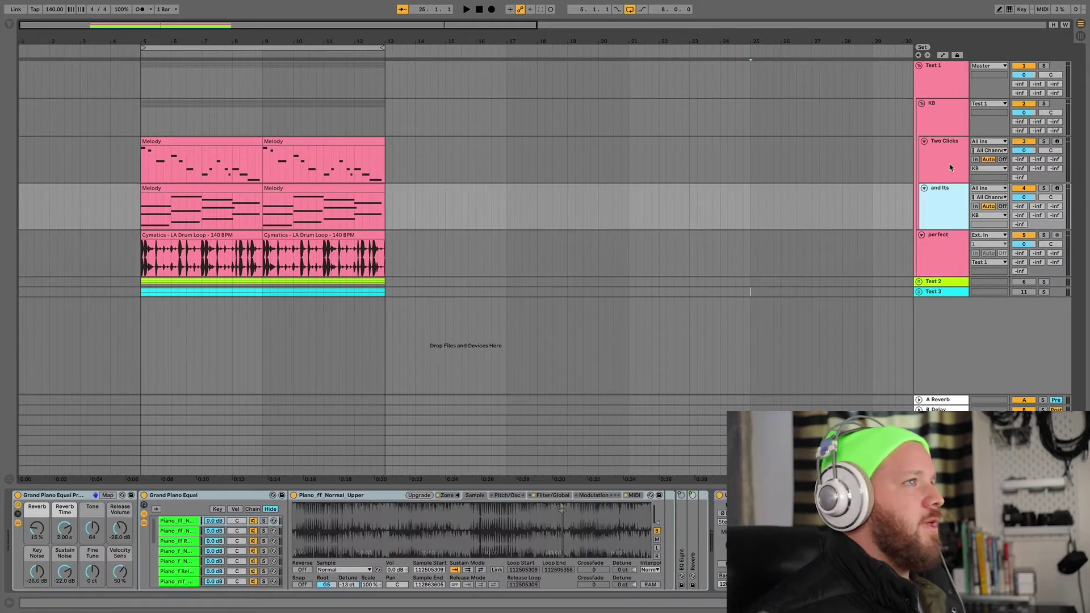
pyautogui.click(943, 164)
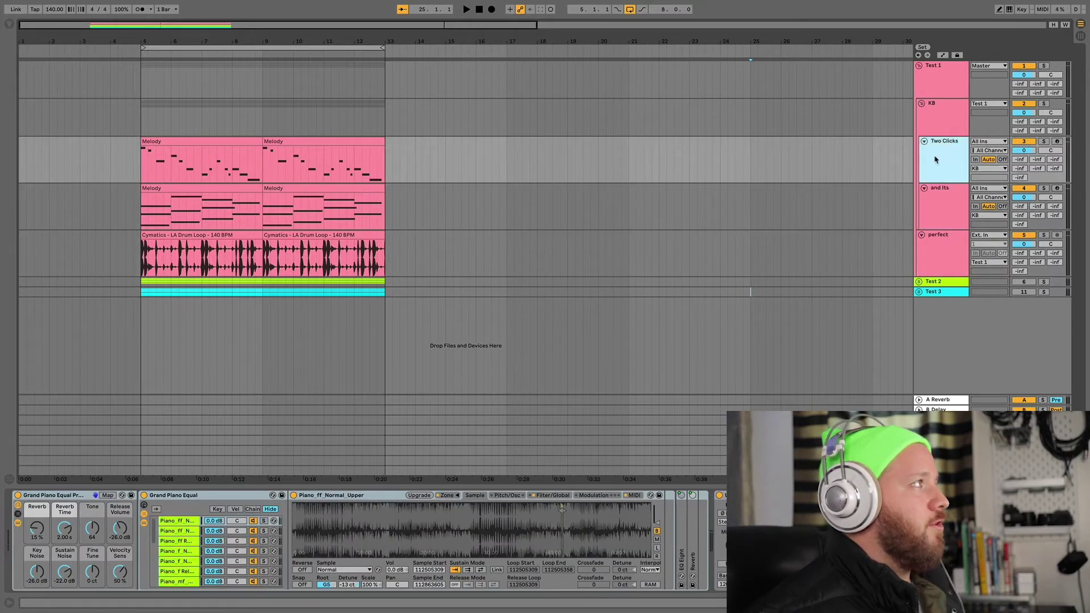
pyautogui.click(184, 139)
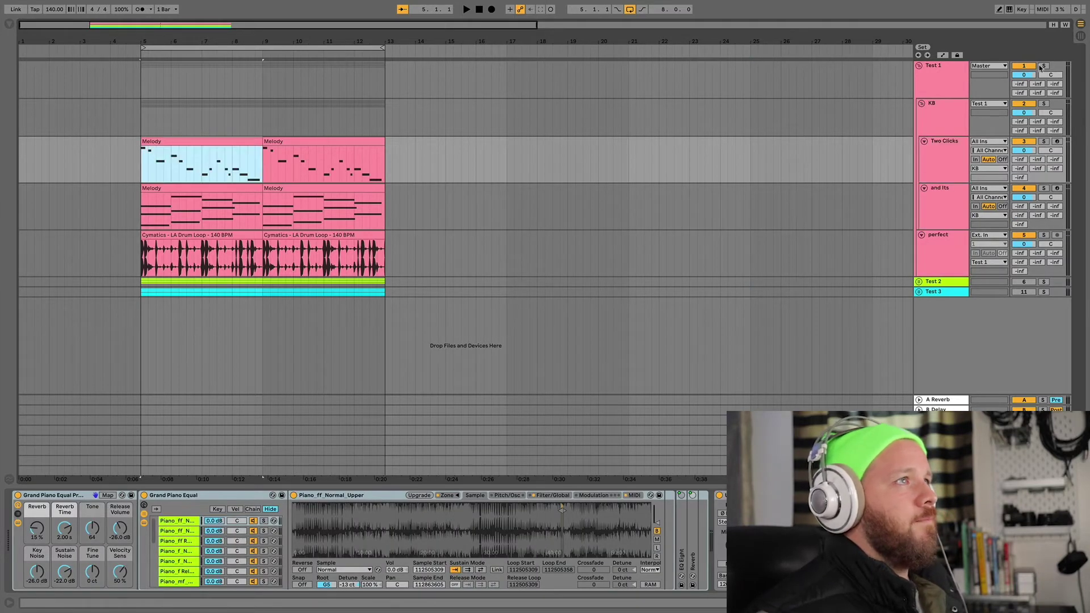
pyautogui.click(947, 157)
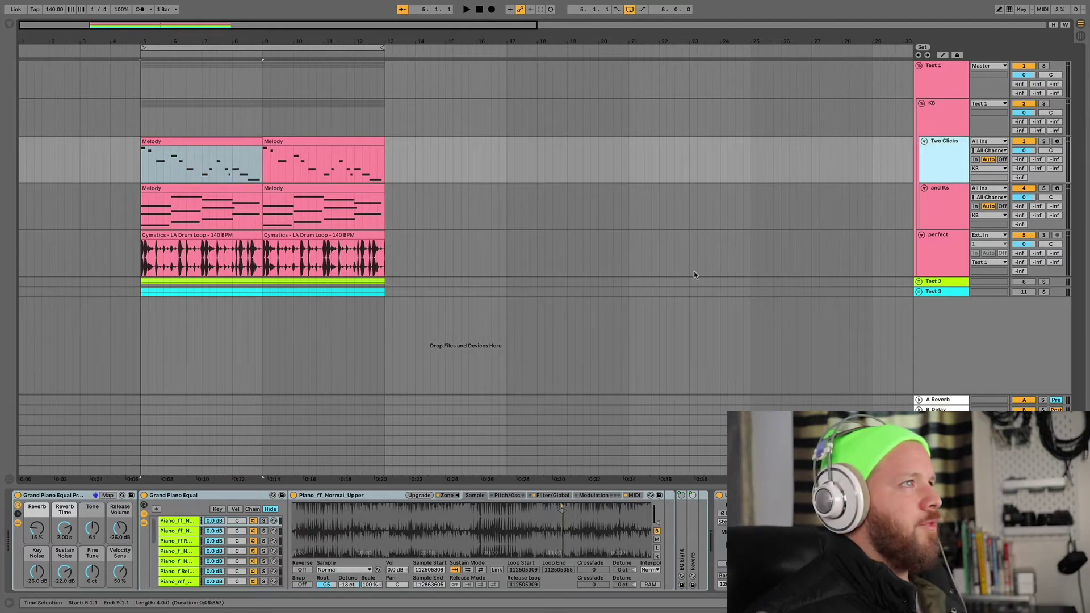
pyautogui.click(929, 212)
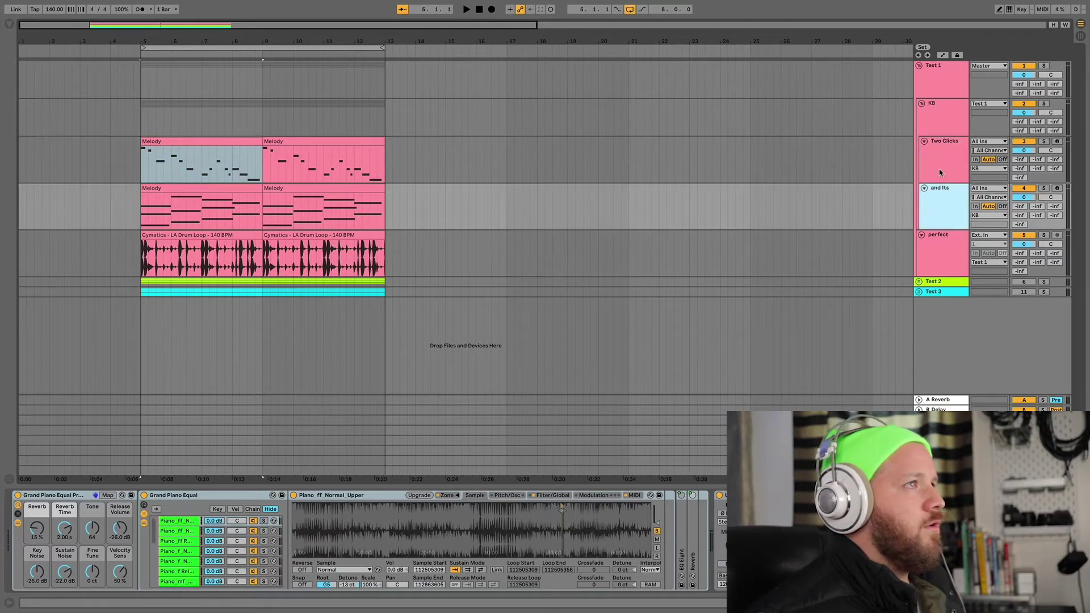
pyautogui.click(941, 163)
# Step: Bypass the Drip device on the KB group and select the perfect track
pyautogui.click(940, 133)
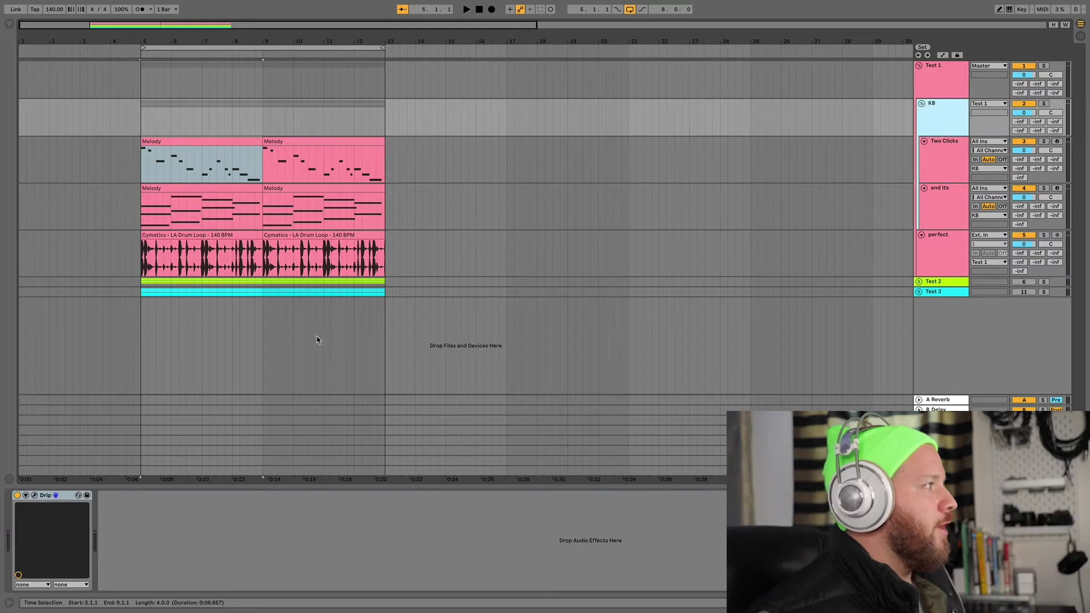
pyautogui.click(17, 496)
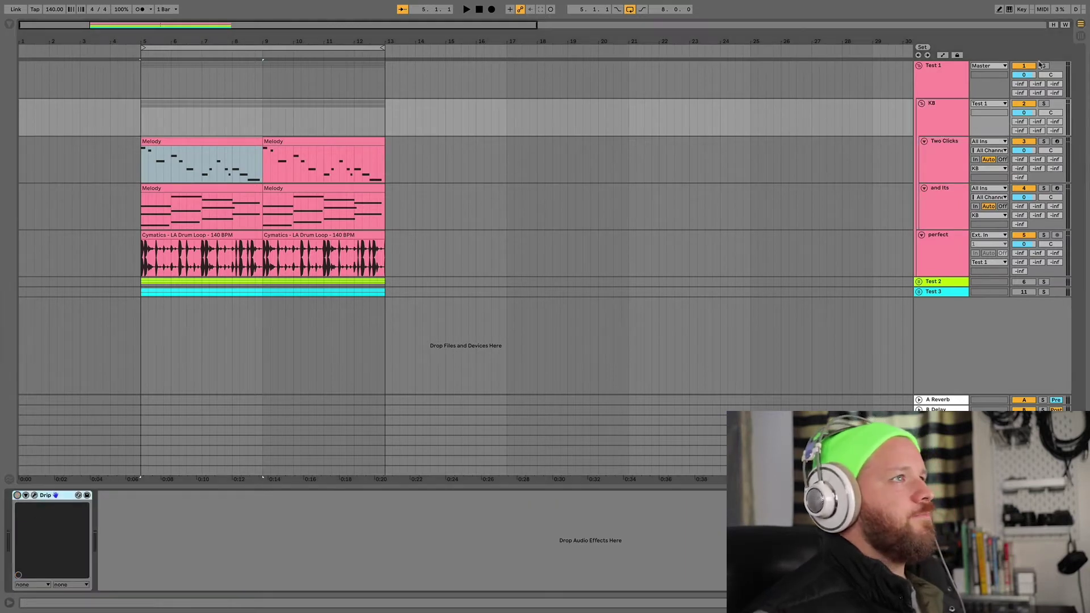
pyautogui.click(957, 212)
pyautogui.press('Down')
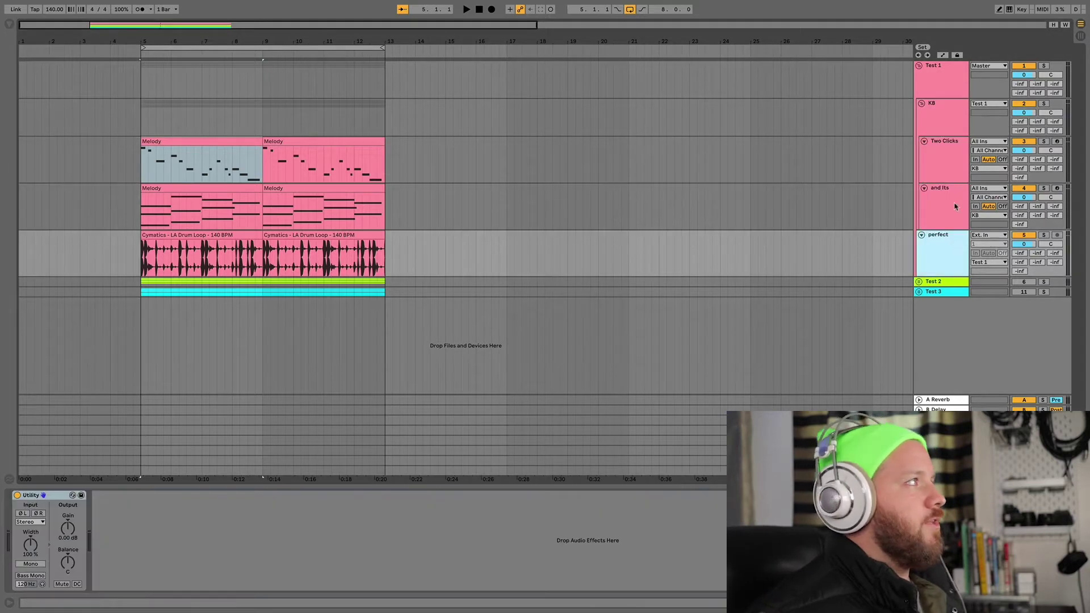
# Step: Play the arrangement from the first Melody clip on Two Clicks and lower the perfect track's volume to -3.9
pyautogui.click(187, 143)
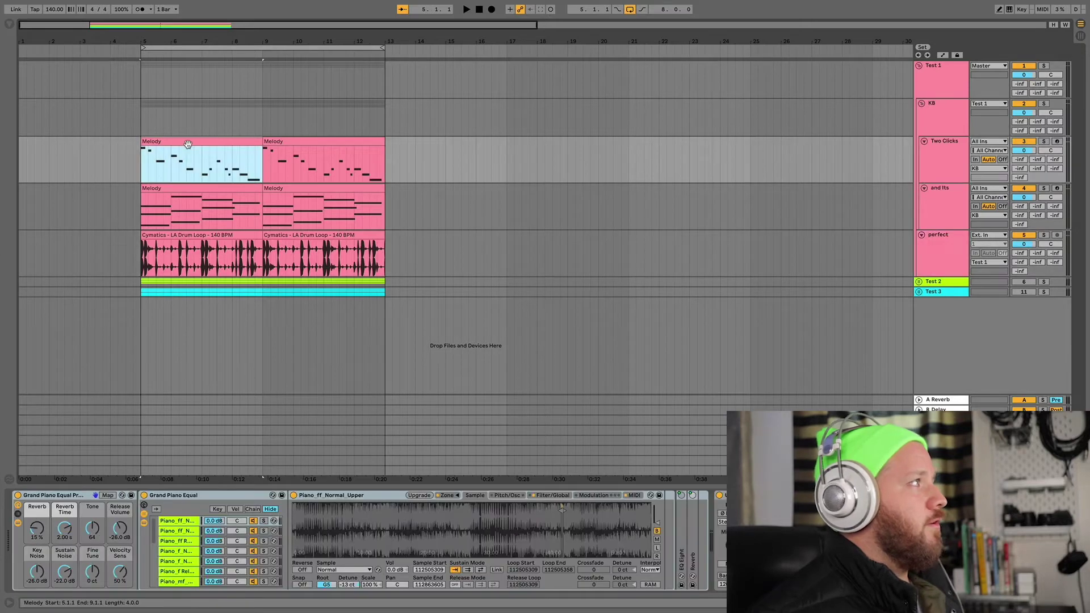
pyautogui.press('space')
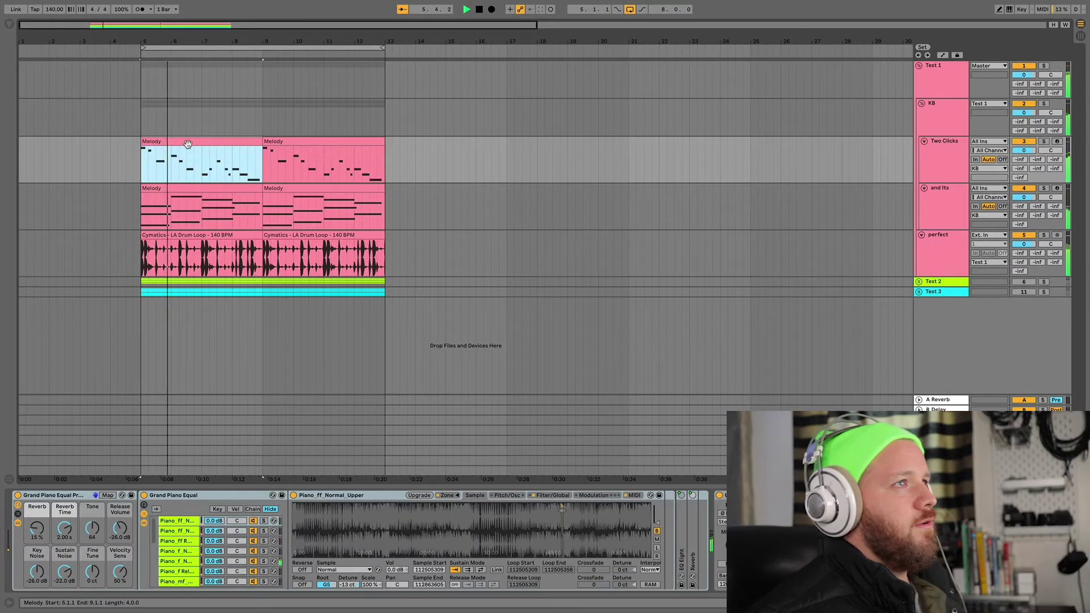
pyautogui.click(948, 252)
pyautogui.moveTo(1024, 244); pyautogui.dragTo(1025, 247)
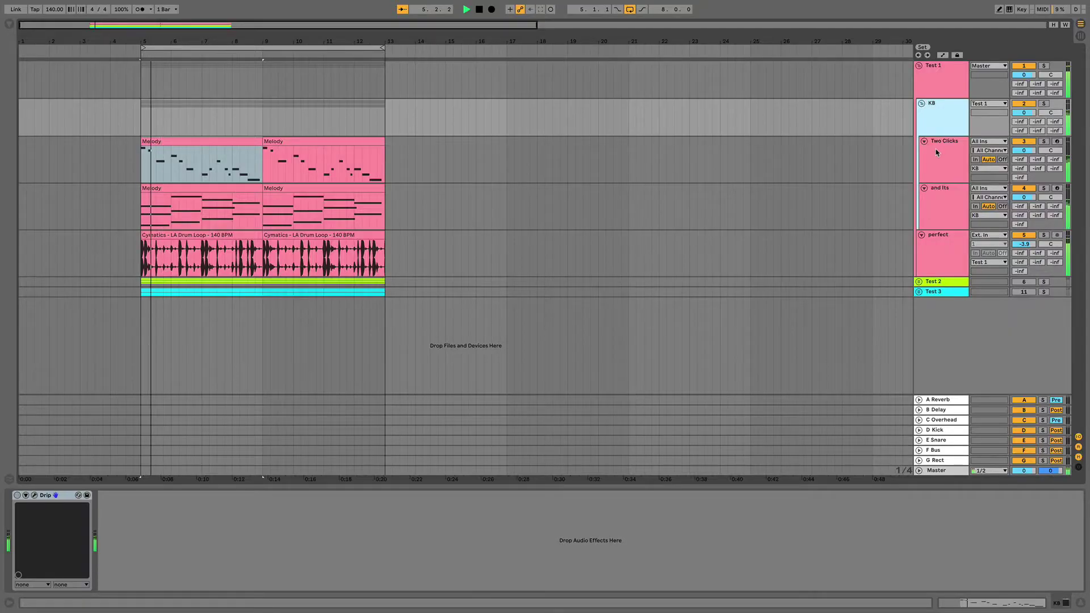
# Step: Open the Drip plug-in on the KB group and try its Turn Around preset
pyautogui.click(939, 152)
pyautogui.click(947, 208)
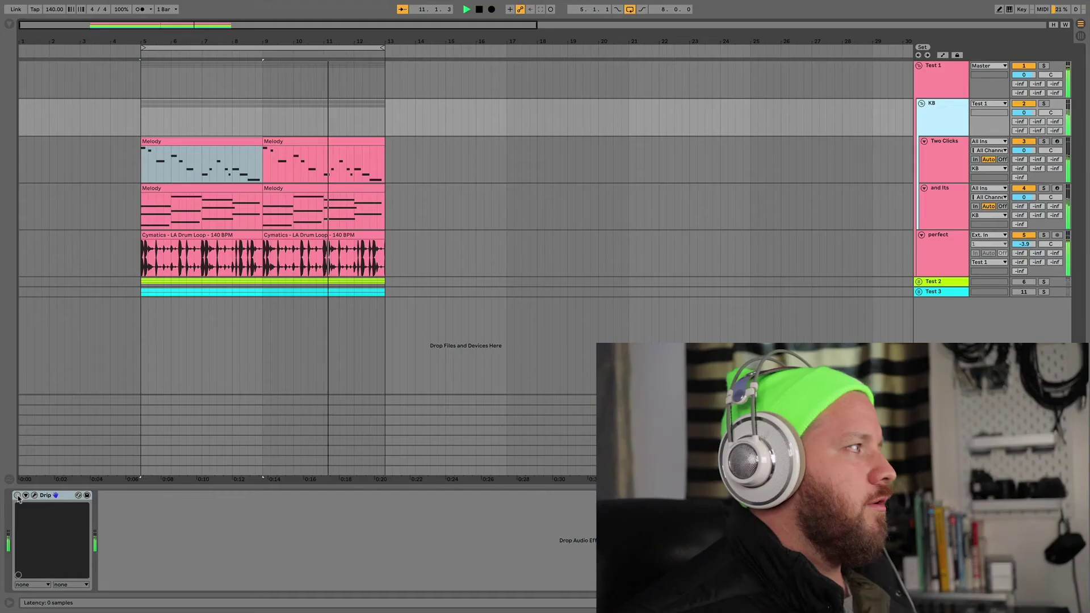
pyautogui.click(36, 498)
pyautogui.click(35, 497)
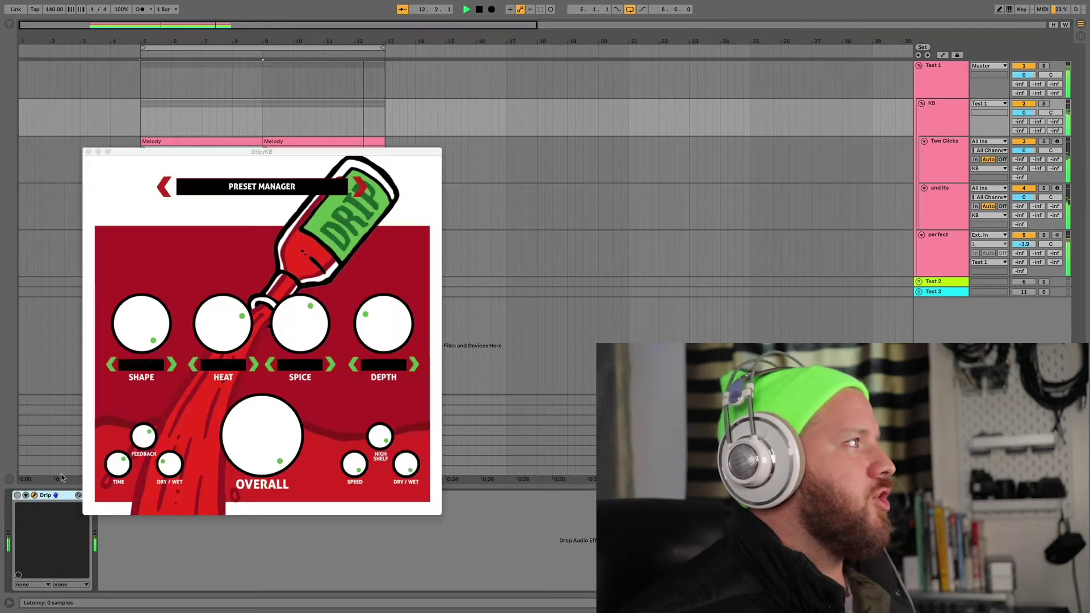
pyautogui.click(257, 188)
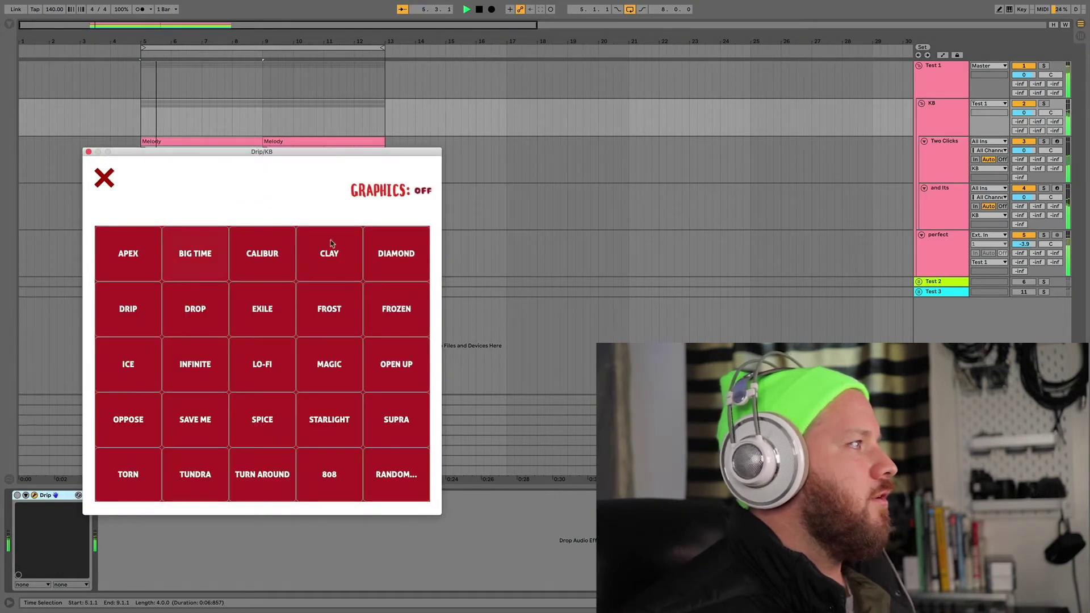
pyautogui.click(97, 185)
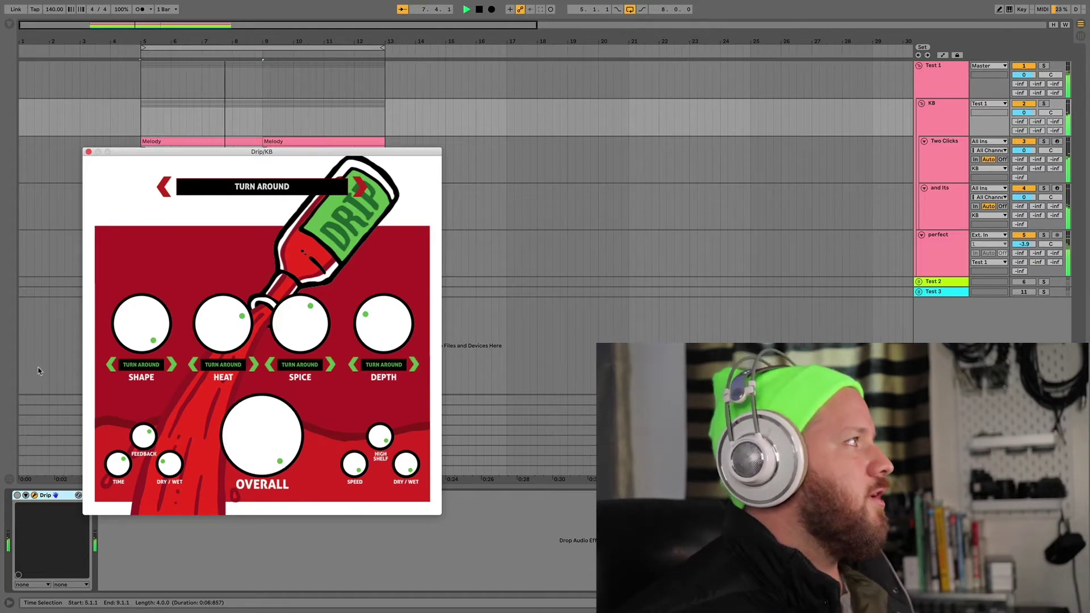
# Step: Replace the Drip device on the KB group with a fresh Audio Units instance found by searching the plug-ins for "drip"
pyautogui.click(89, 152)
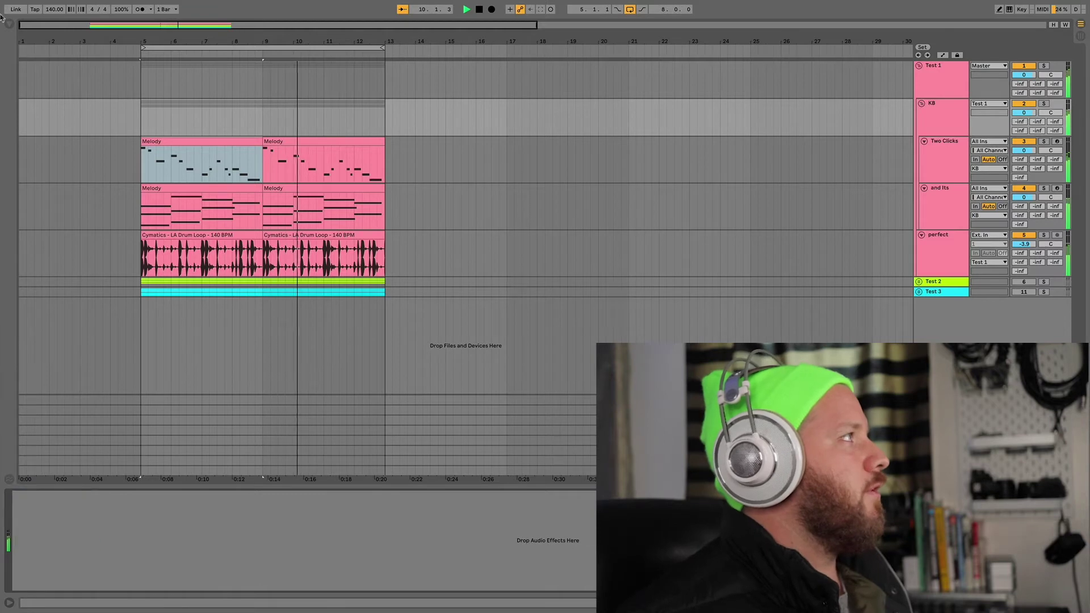
pyautogui.click(9, 24)
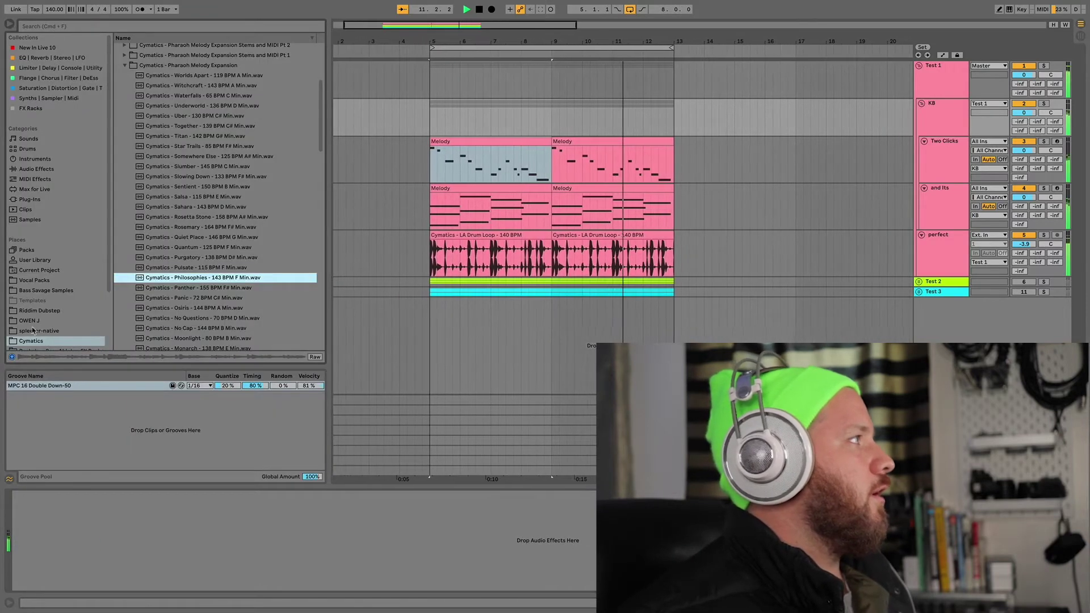
pyautogui.click(35, 159)
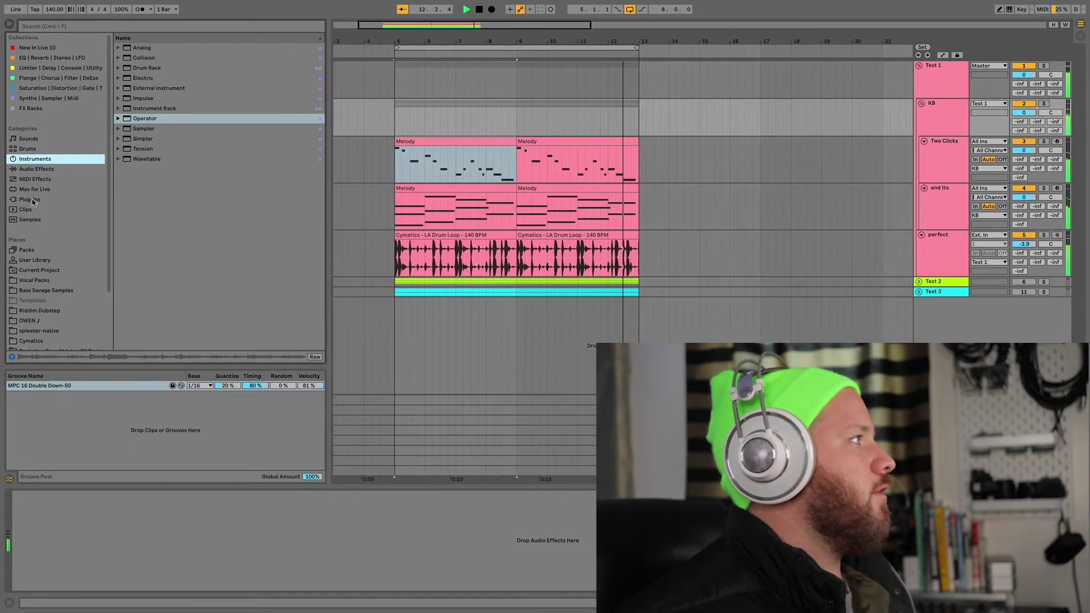
pyautogui.click(29, 199)
pyautogui.click(135, 28)
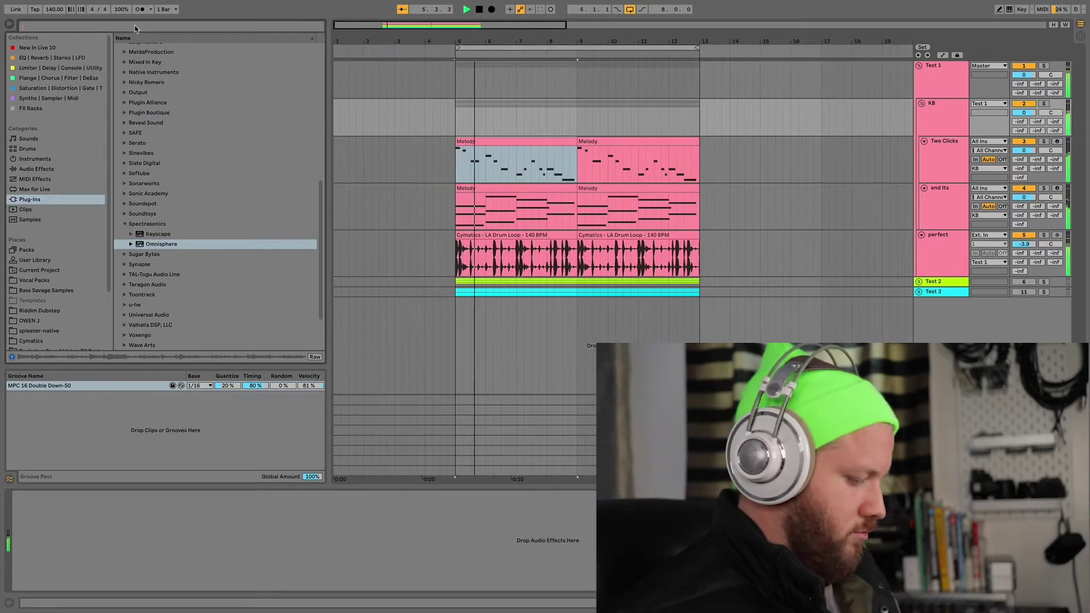
pyautogui.write('drip')
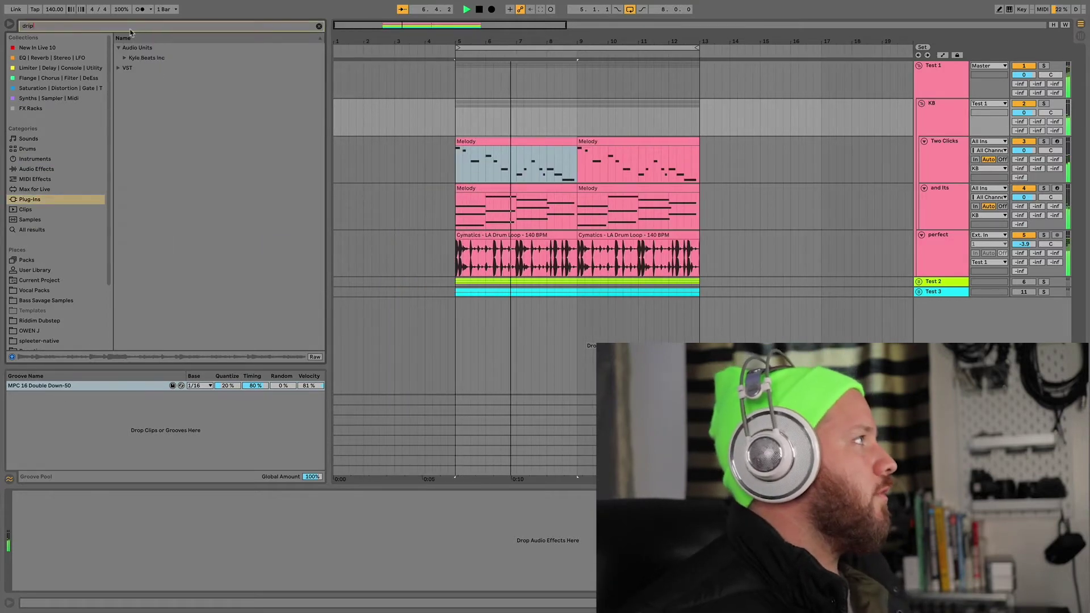
pyautogui.click(124, 58)
pyautogui.click(145, 68)
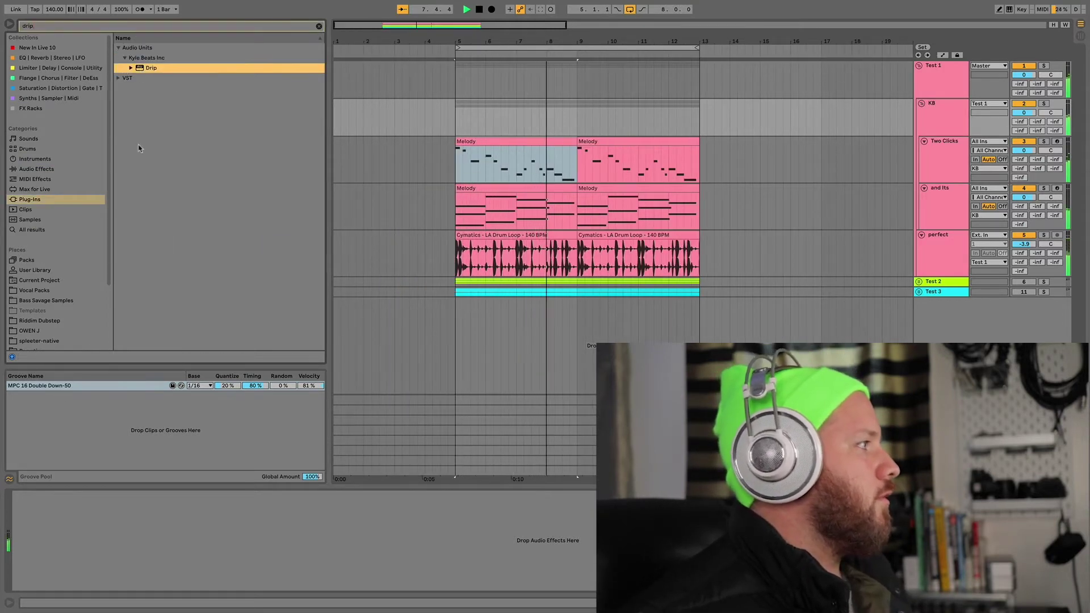
pyautogui.moveTo(131, 569); pyautogui.dragTo(129, 568)
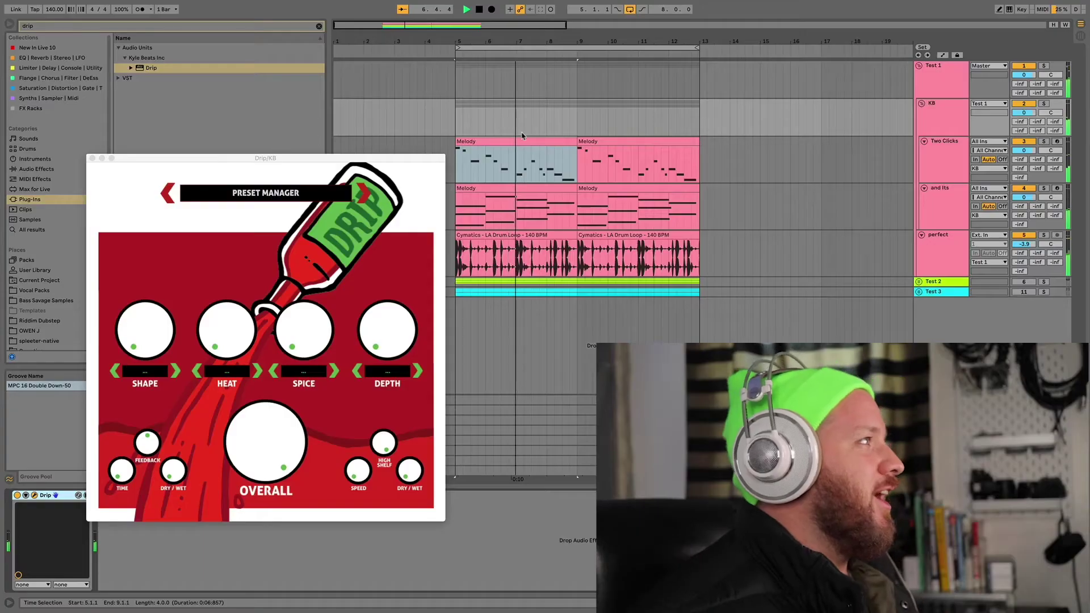
# Step: Load the Drop preset in Drip and reduce the Overall amount to about halfway
pyautogui.click(319, 196)
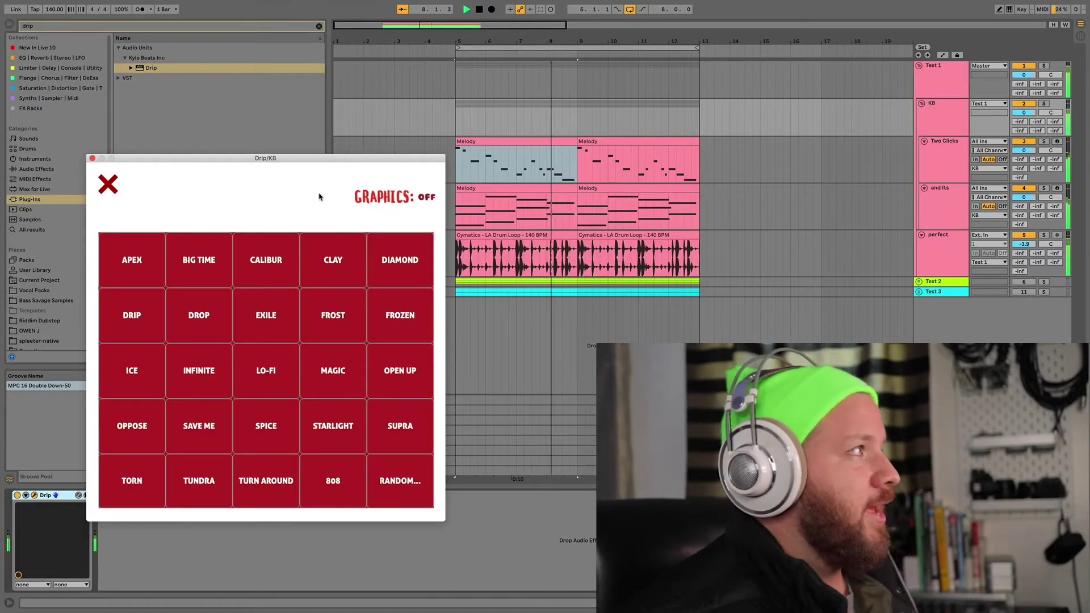
pyautogui.click(193, 320)
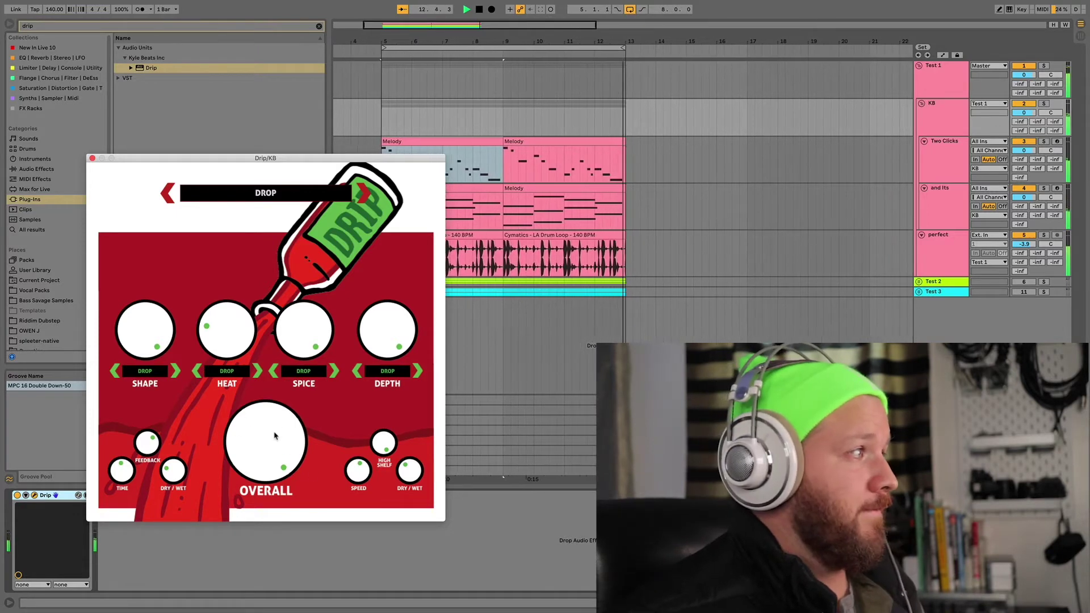
pyautogui.moveTo(274, 435); pyautogui.dragTo(286, 498)
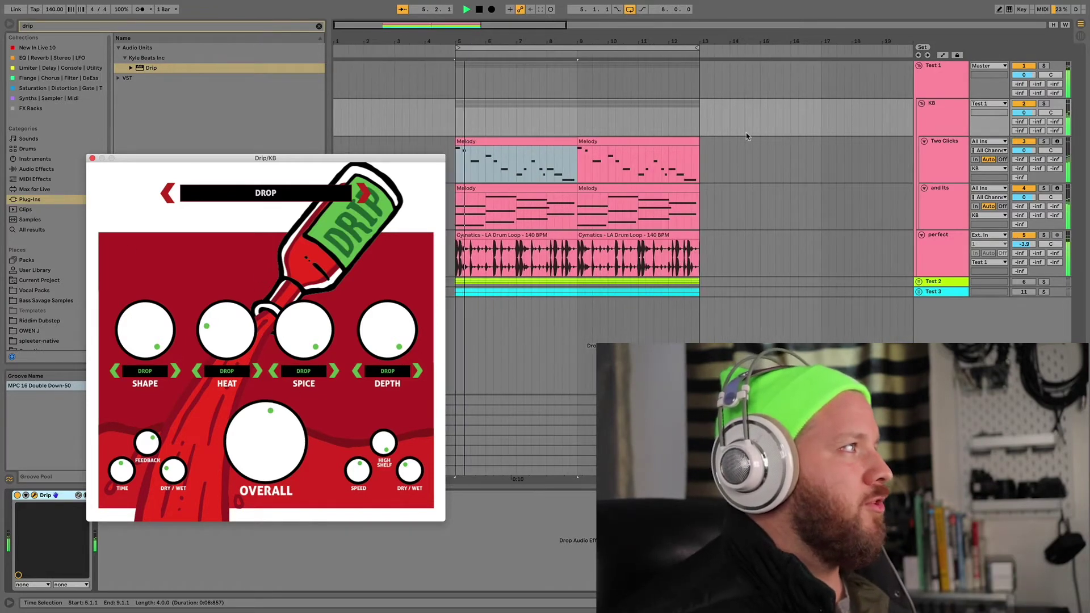
# Step: Load the Drip preset in the plug-in and reduce its Overall amount to roughly two thirds
pyautogui.click(328, 200)
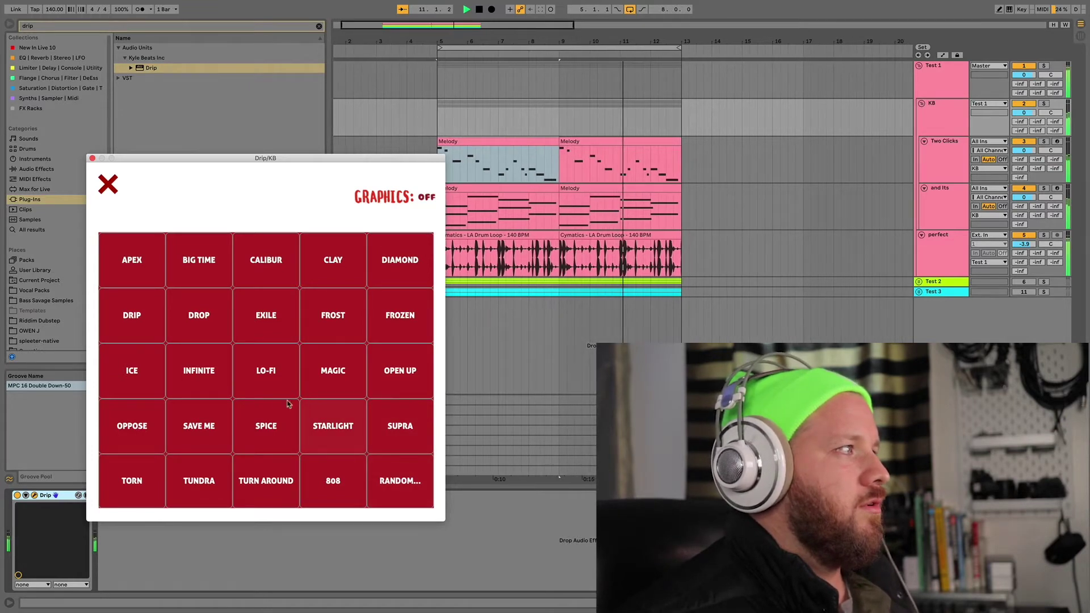
pyautogui.click(145, 308)
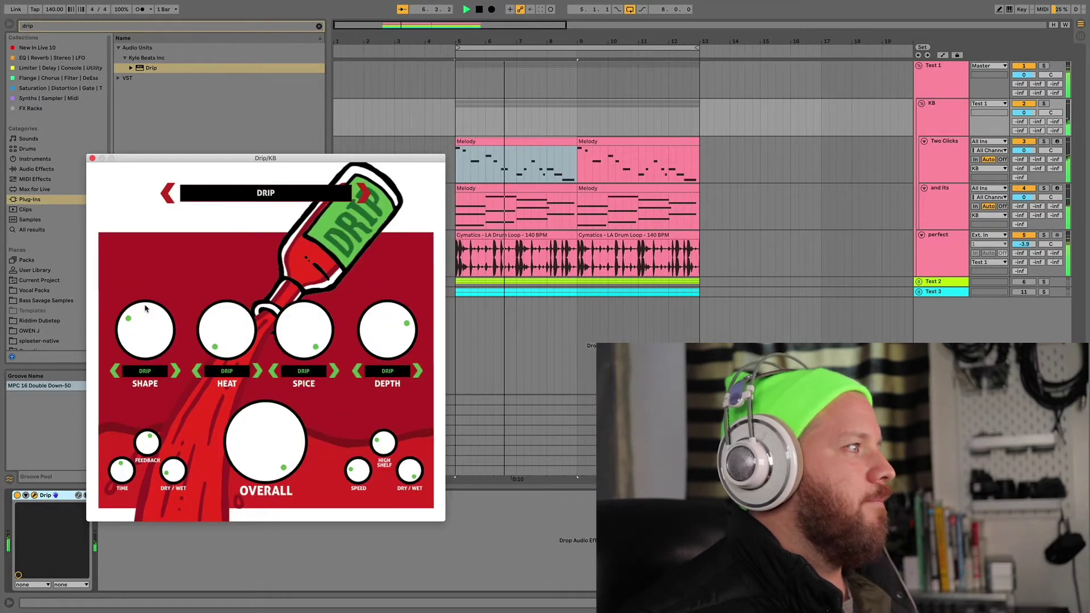
pyautogui.moveTo(275, 454); pyautogui.dragTo(280, 519)
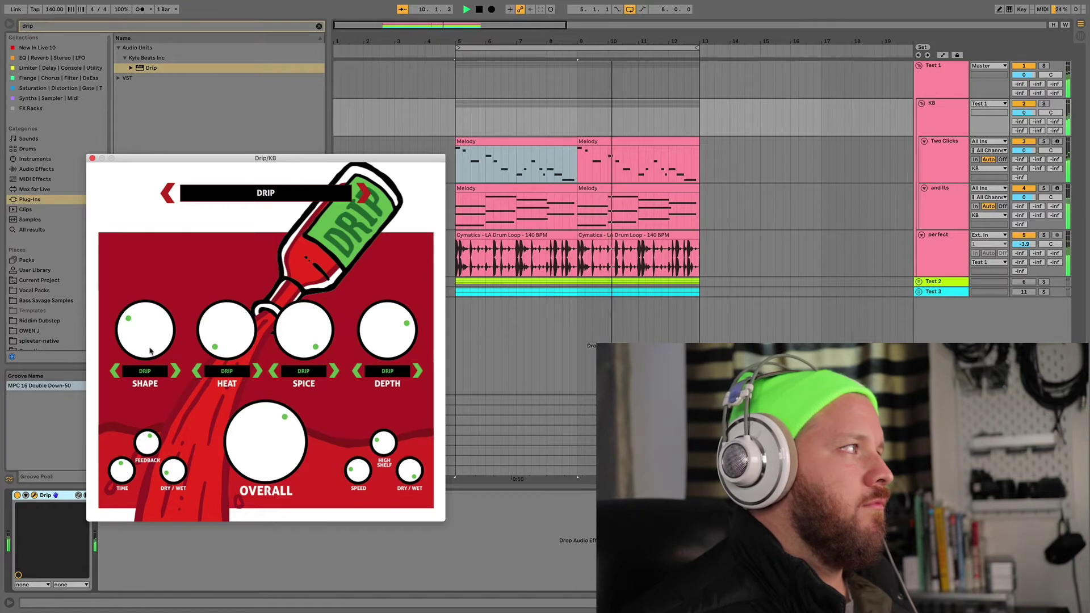
# Step: Lower Shape slightly, raise Heat to about the middle, reduce Spice to below halfway and set Overall to 34%
pyautogui.moveTo(138, 299); pyautogui.dragTo(149, 364)
pyautogui.moveTo(227, 340); pyautogui.dragTo(224, 273)
pyautogui.moveTo(304, 341); pyautogui.dragTo(273, 482)
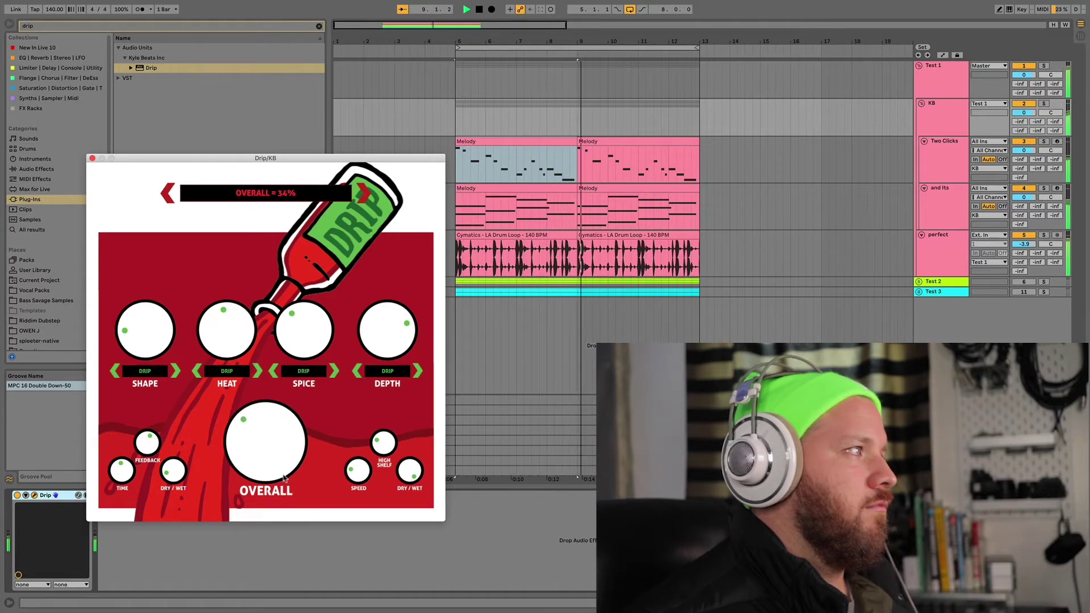